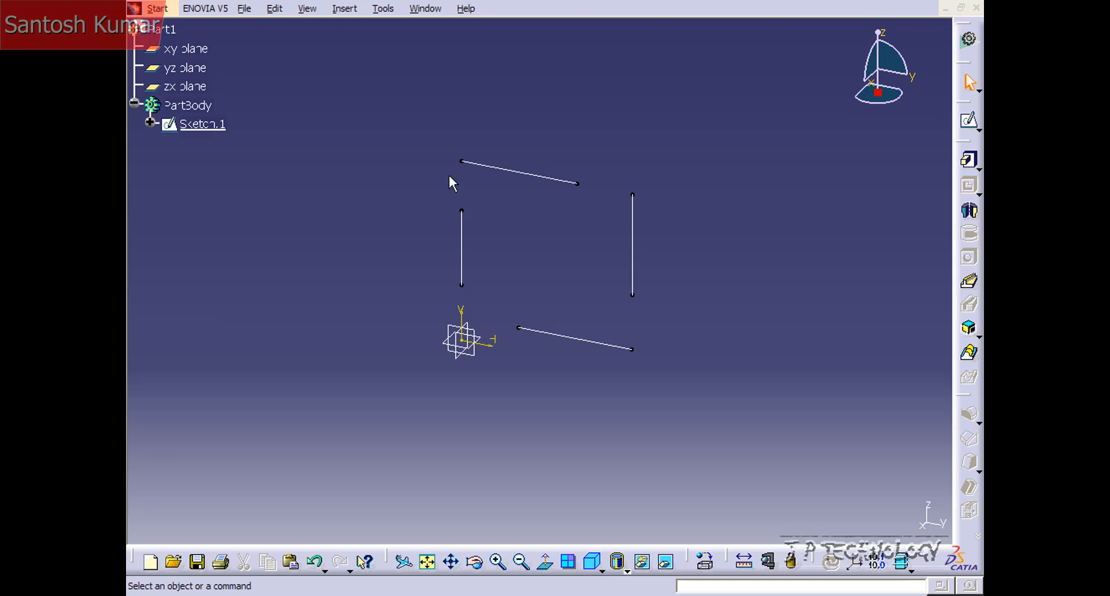
# - Open Sketch.1 for editing and trim the left vertical line and the top horizontal line to each other at their corner
pyautogui.doubleClick(206, 126)
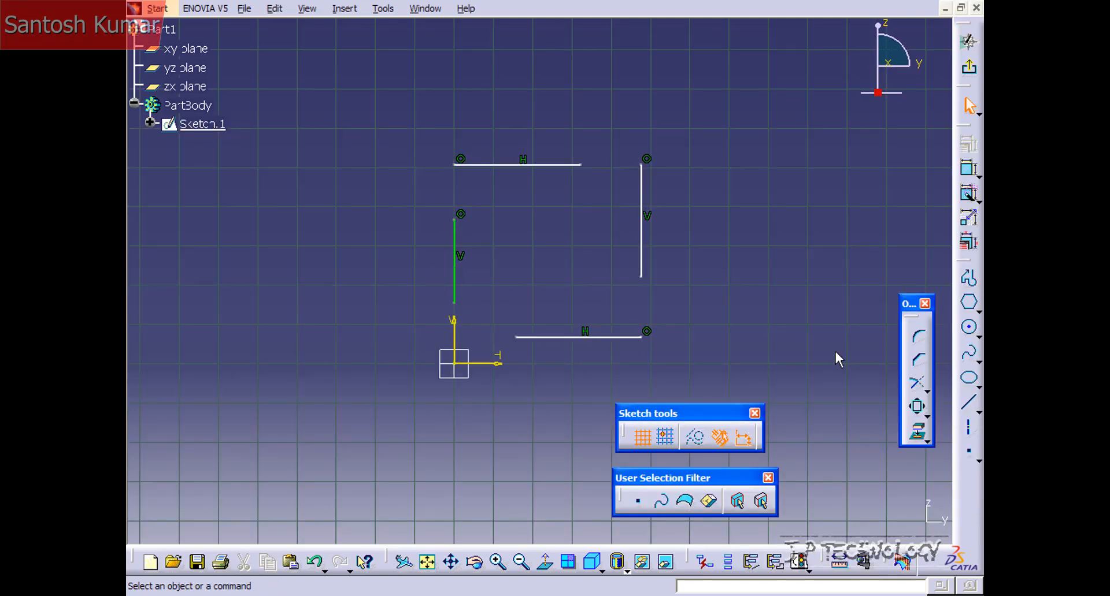
pyautogui.click(926, 392)
pyautogui.click(920, 385)
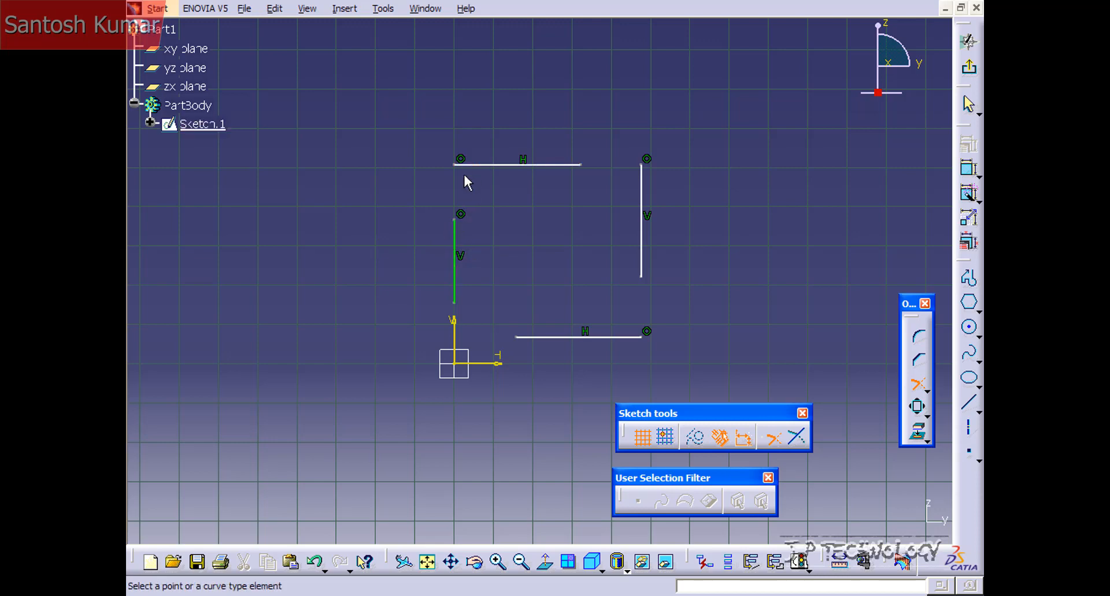
pyautogui.click(460, 251)
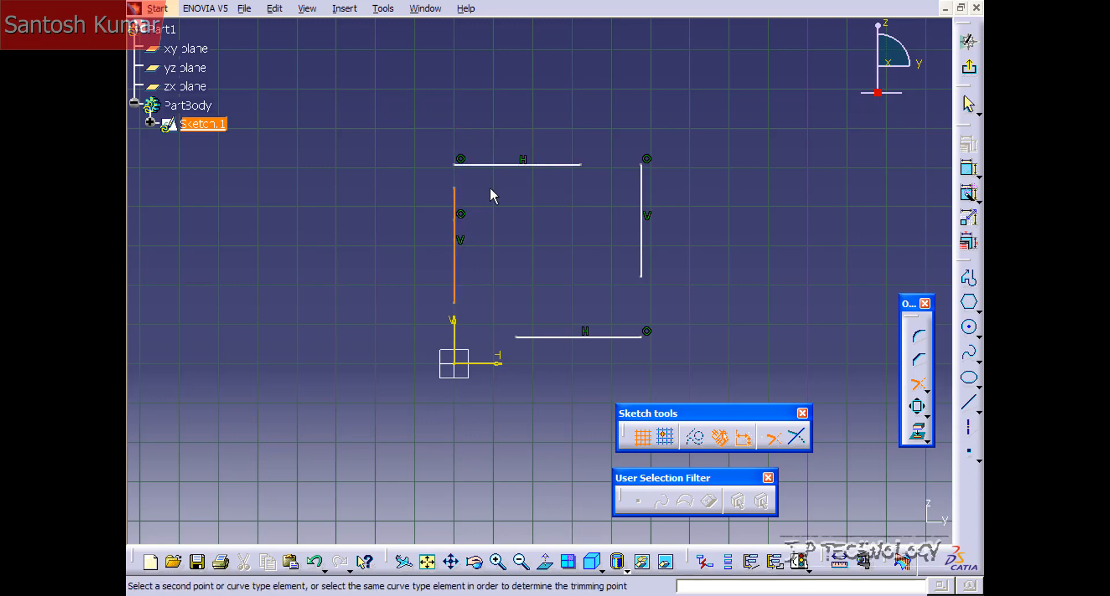
pyautogui.click(512, 165)
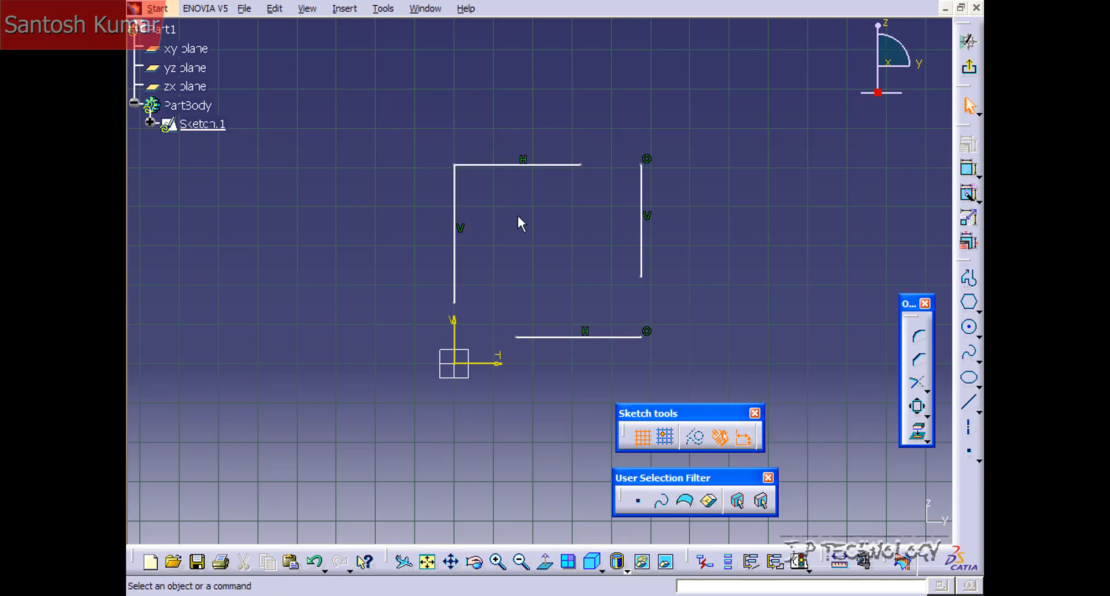
# - Trim the top, right, bottom and left lines against each other at the remaining three corners to close the rectangle
pyautogui.click(918, 383)
pyautogui.click(558, 167)
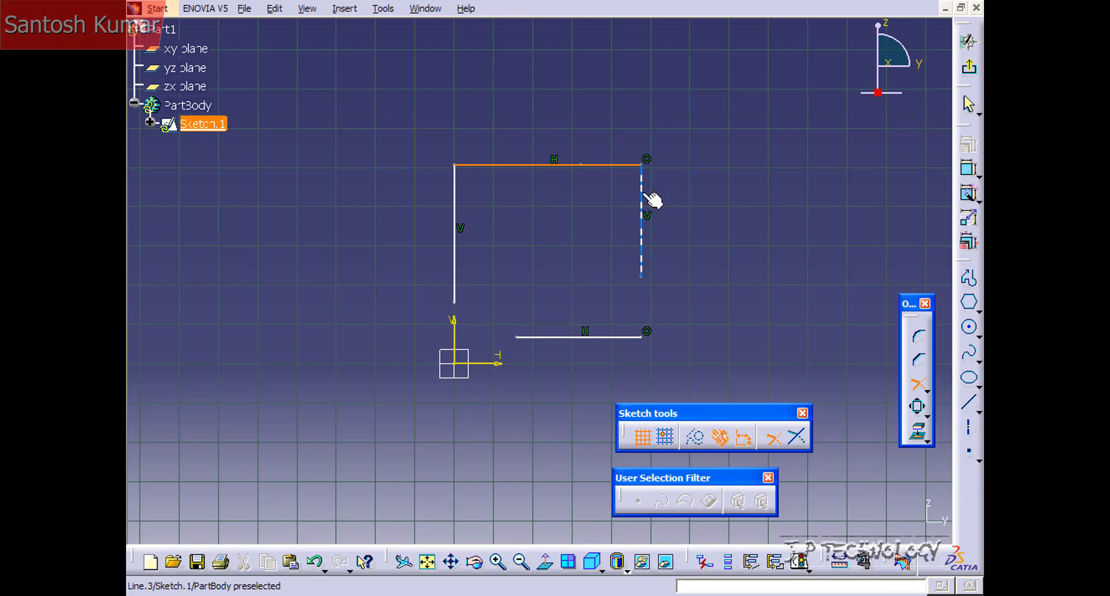
pyautogui.click(642, 198)
pyautogui.click(919, 383)
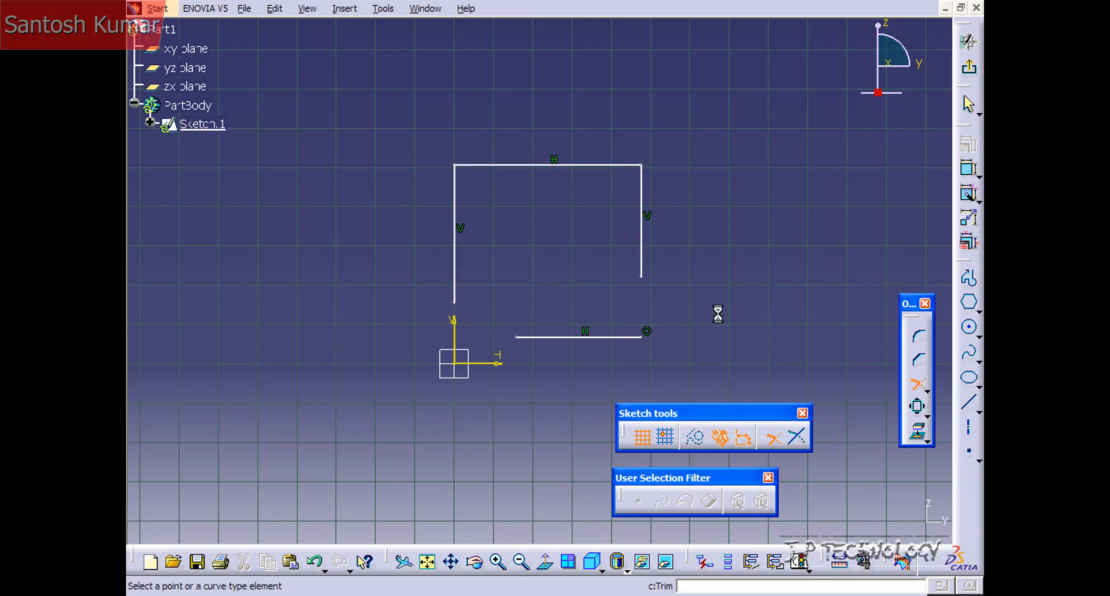
pyautogui.click(640, 248)
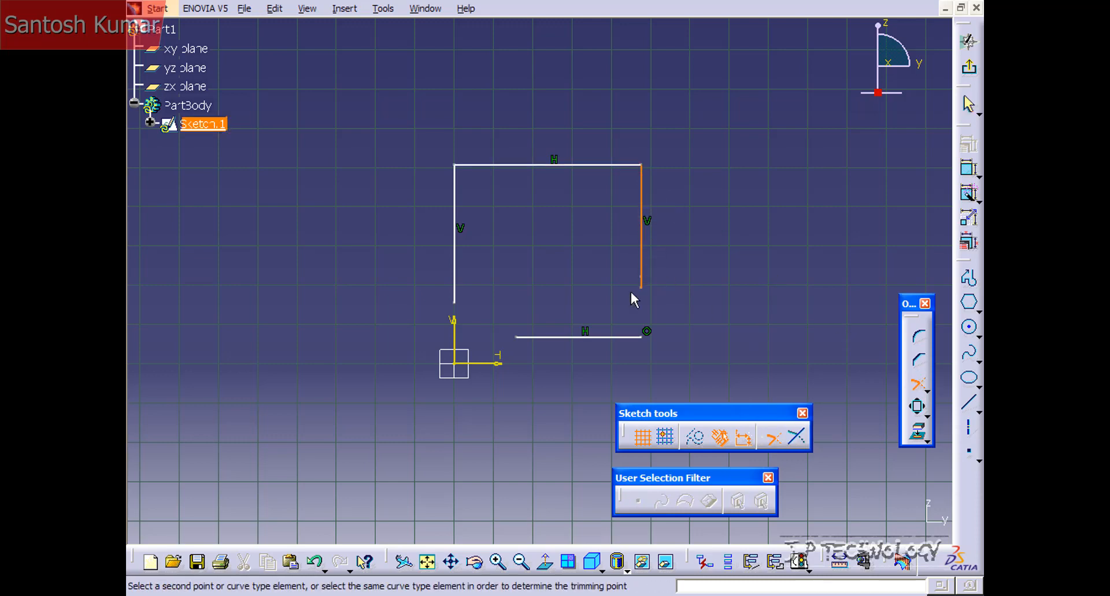
pyautogui.click(634, 337)
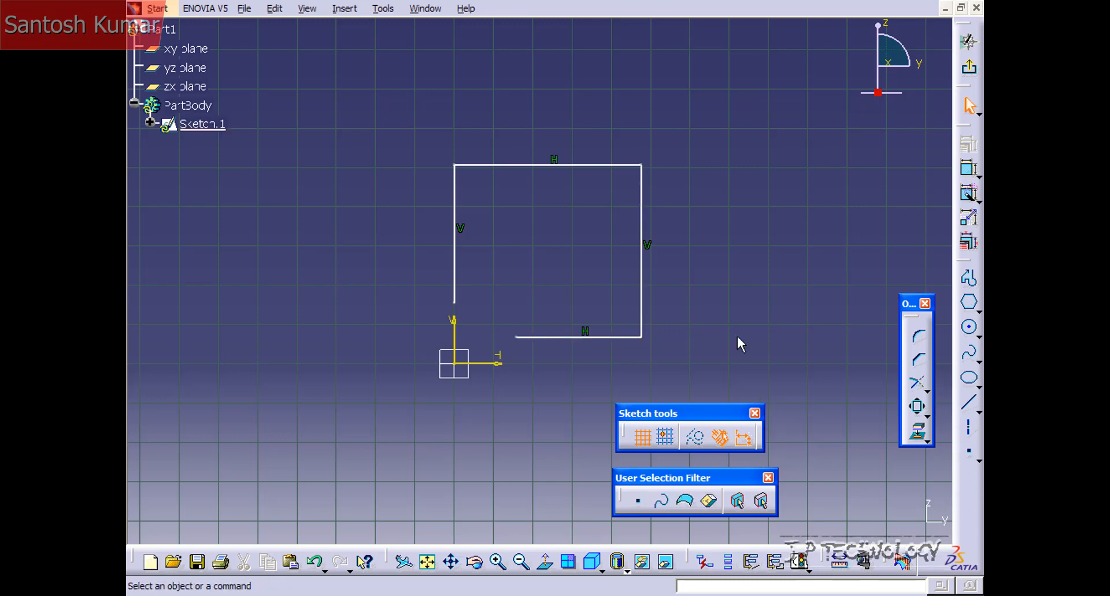
pyautogui.click(919, 382)
pyautogui.click(580, 337)
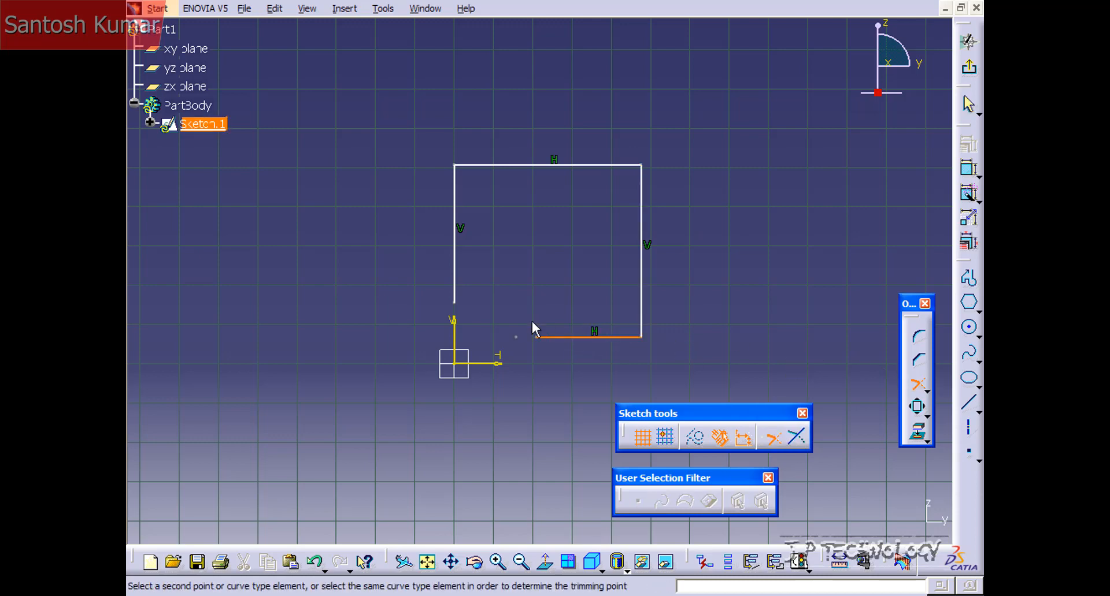
pyautogui.click(461, 280)
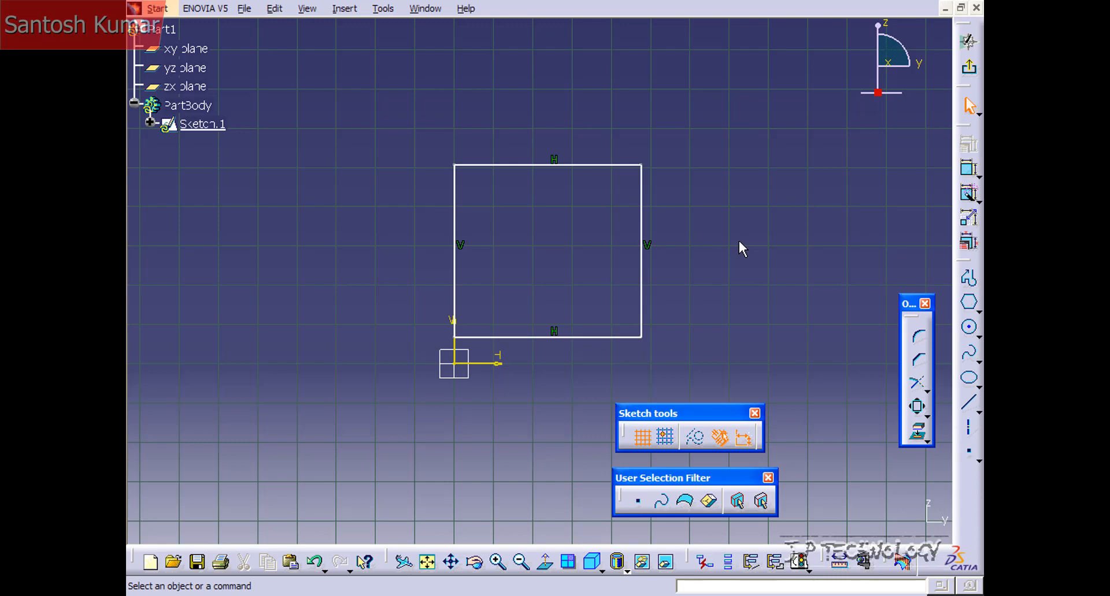
# - Sketch two slanted lines below and left of the rectangle that cross each other near their upper ends
pyautogui.moveTo(738, 241)
pyautogui.mouseDown(button='middle')
pyautogui.moveTo(691, 275)
pyautogui.moveTo(676, 329)
pyautogui.moveTo(681, 211)
pyautogui.moveTo(666, 200)
pyautogui.mouseUp(button='middle')
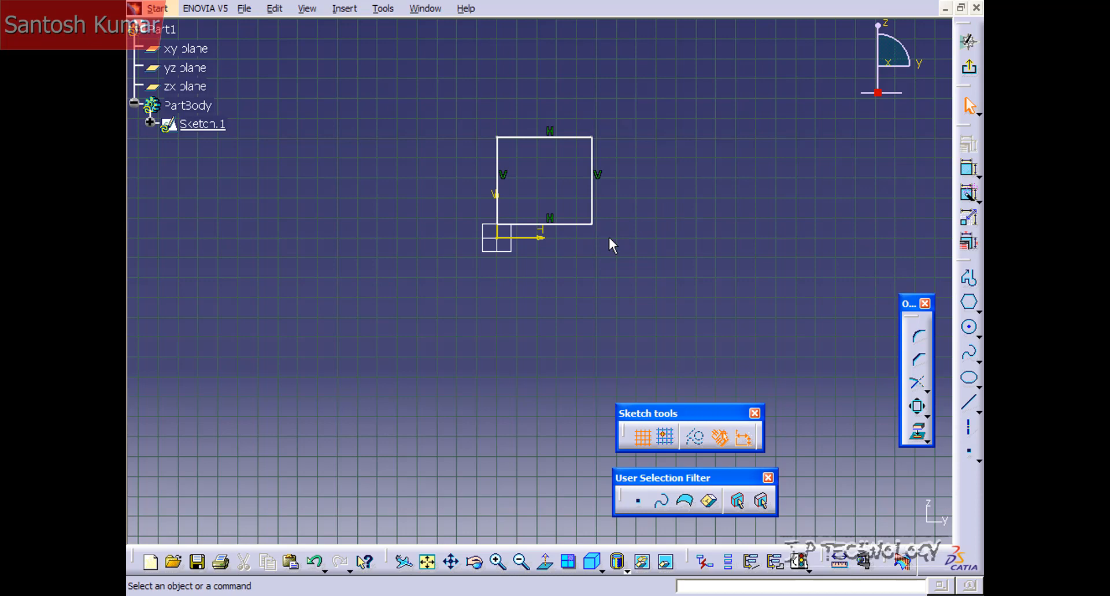
pyautogui.click(969, 402)
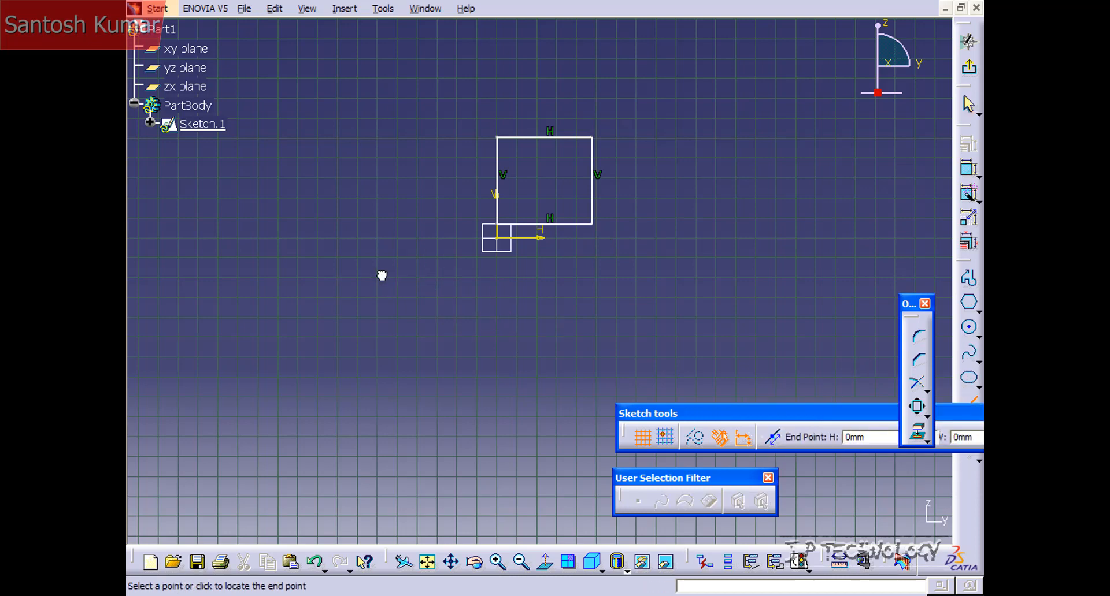
pyautogui.click(496, 137)
pyautogui.click(274, 398)
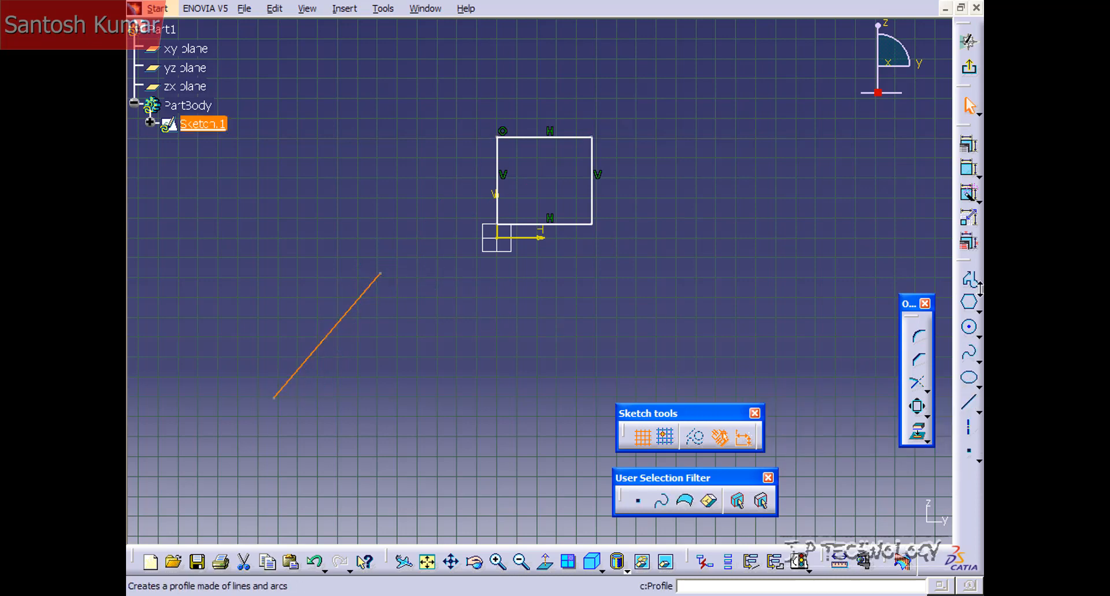
pyautogui.click(969, 403)
pyautogui.click(334, 265)
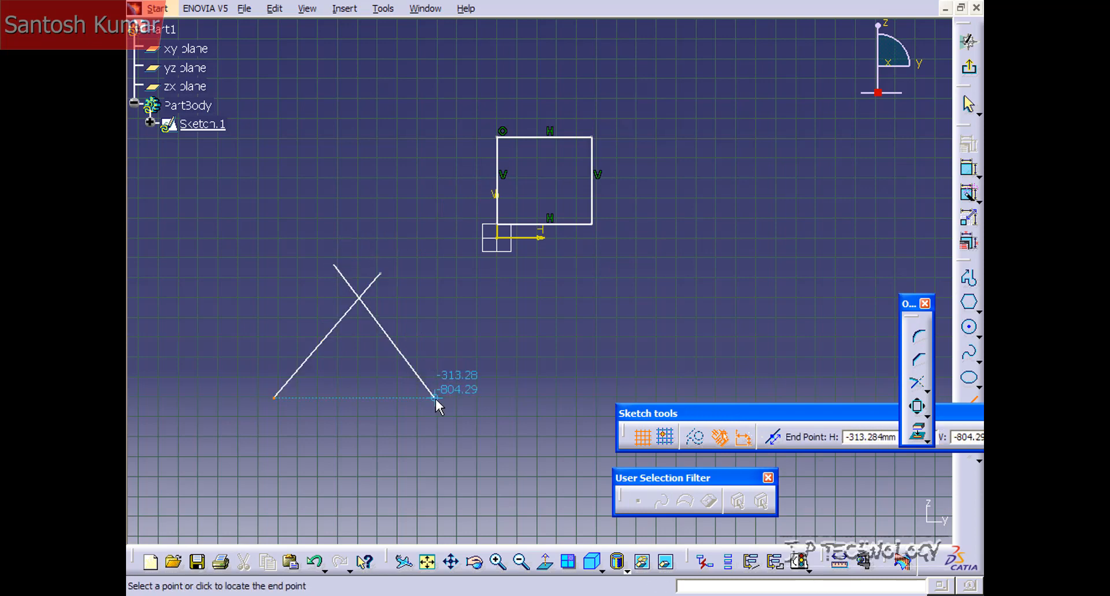
pyautogui.click(434, 398)
# - Sketch a horizontal line crossing both slanted lines near their lower ends and extending past them on each side
pyautogui.click(967, 403)
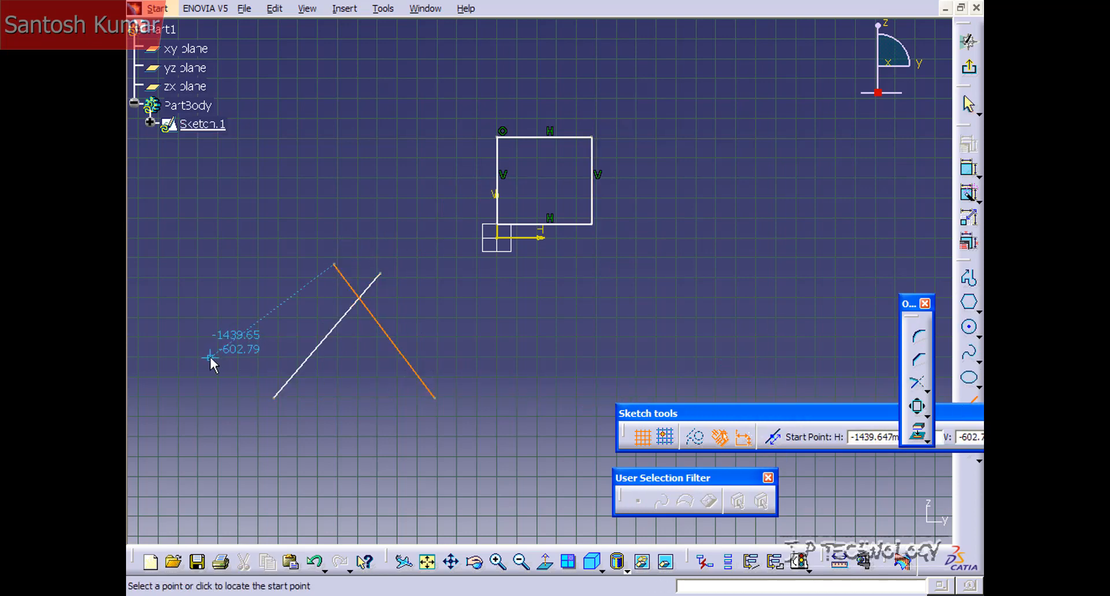
pyautogui.click(214, 374)
pyautogui.click(526, 374)
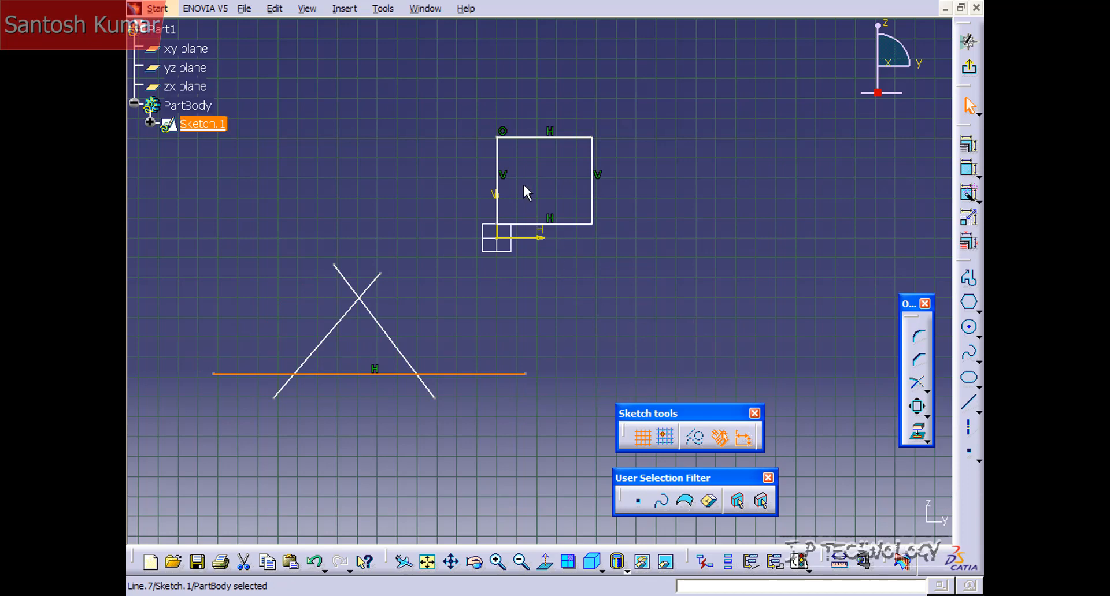
pyautogui.click(466, 312)
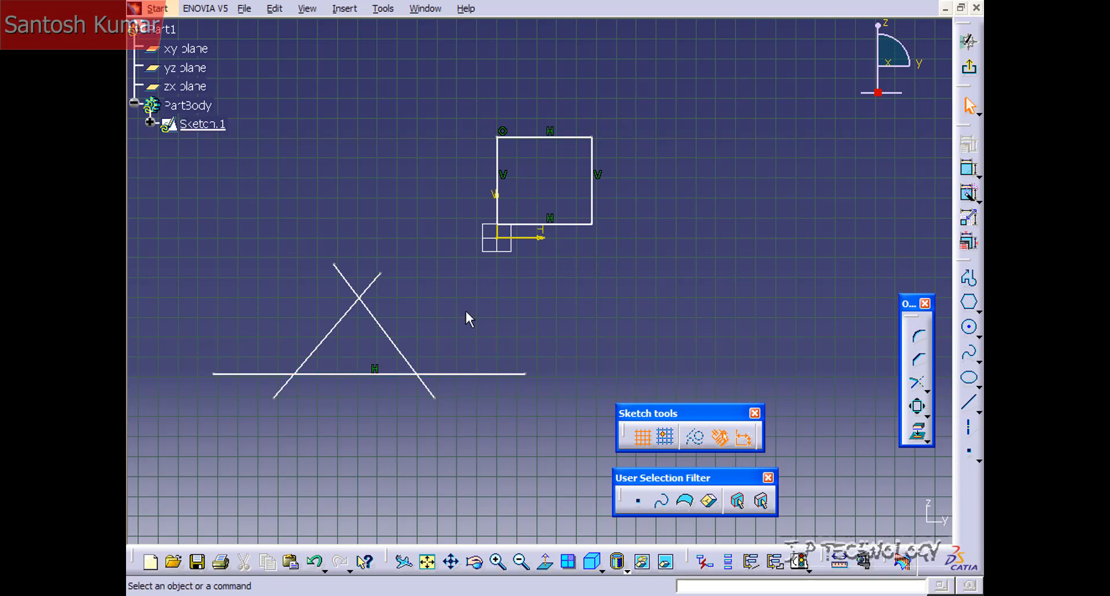
# - Trim the two slanted lines to each other at their crossing, keeping the lower portions to form an apex
pyautogui.click(917, 383)
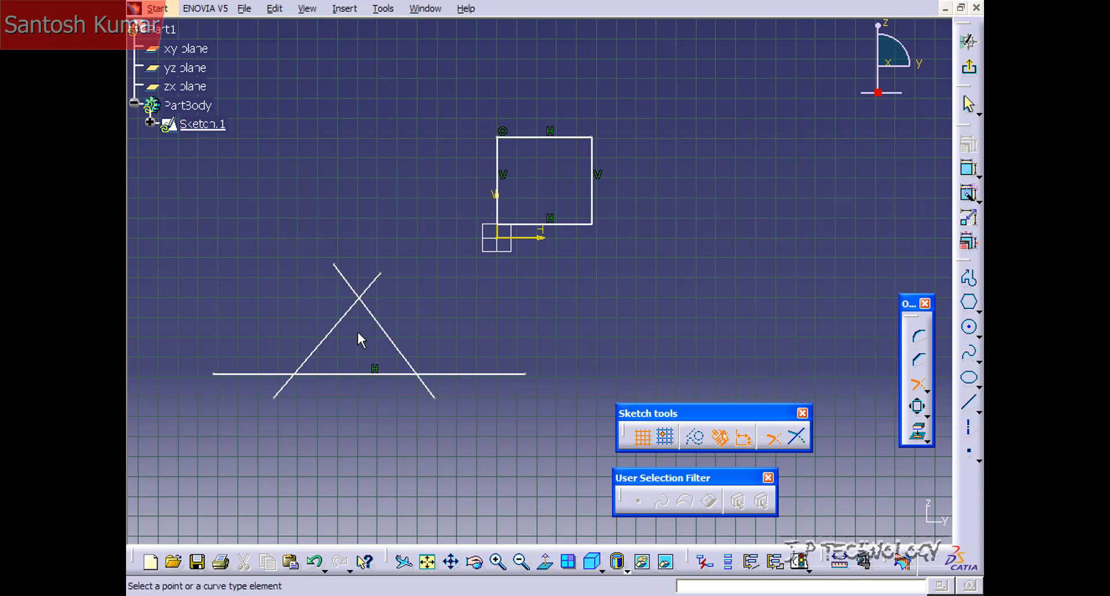
pyautogui.click(383, 324)
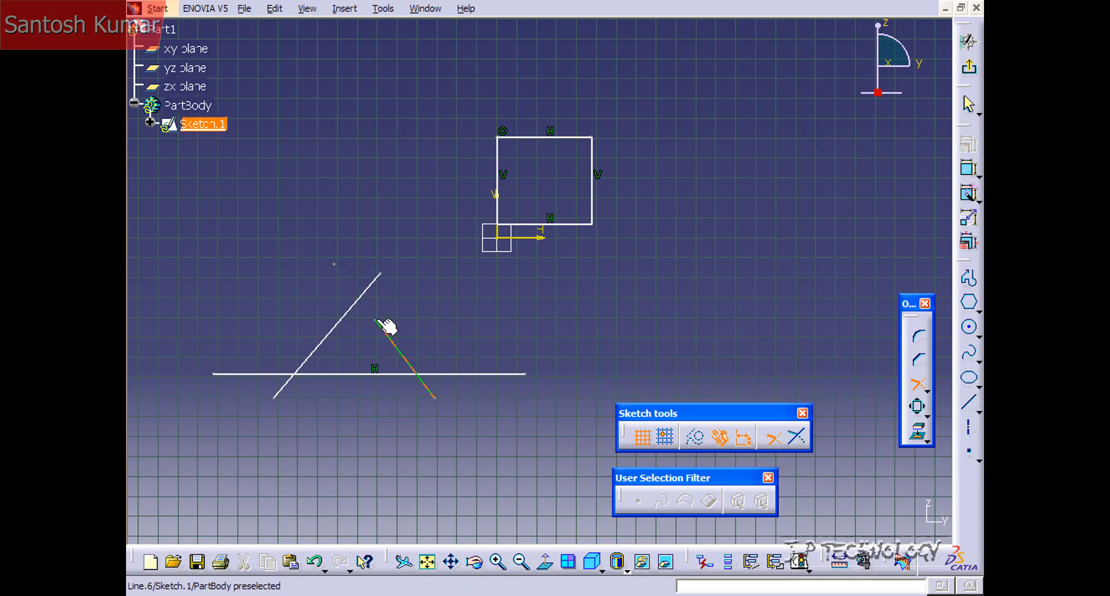
pyautogui.click(369, 288)
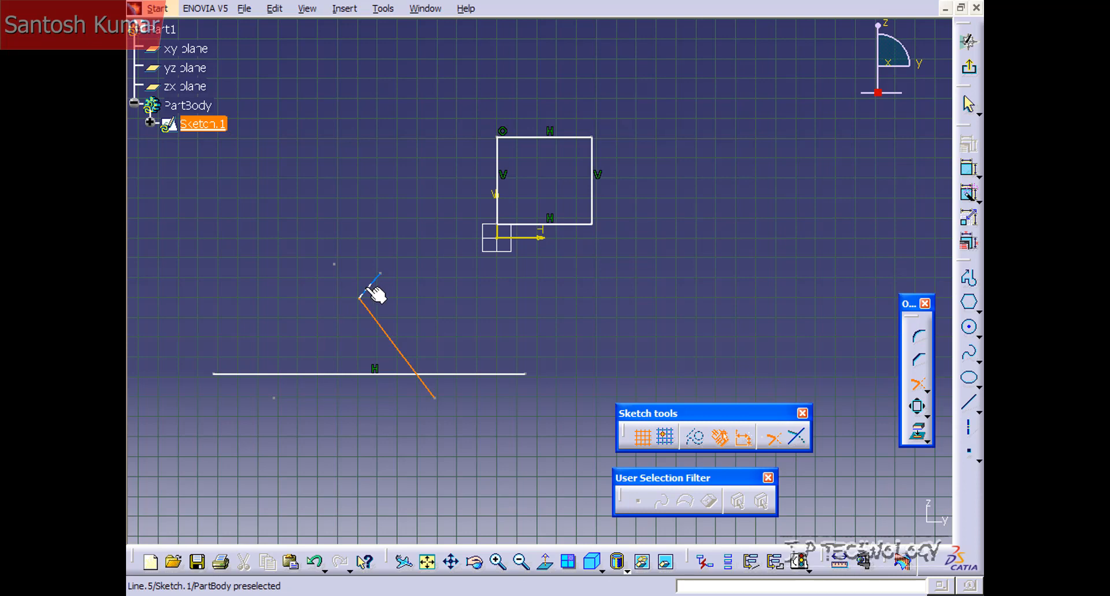
pyautogui.click(371, 293)
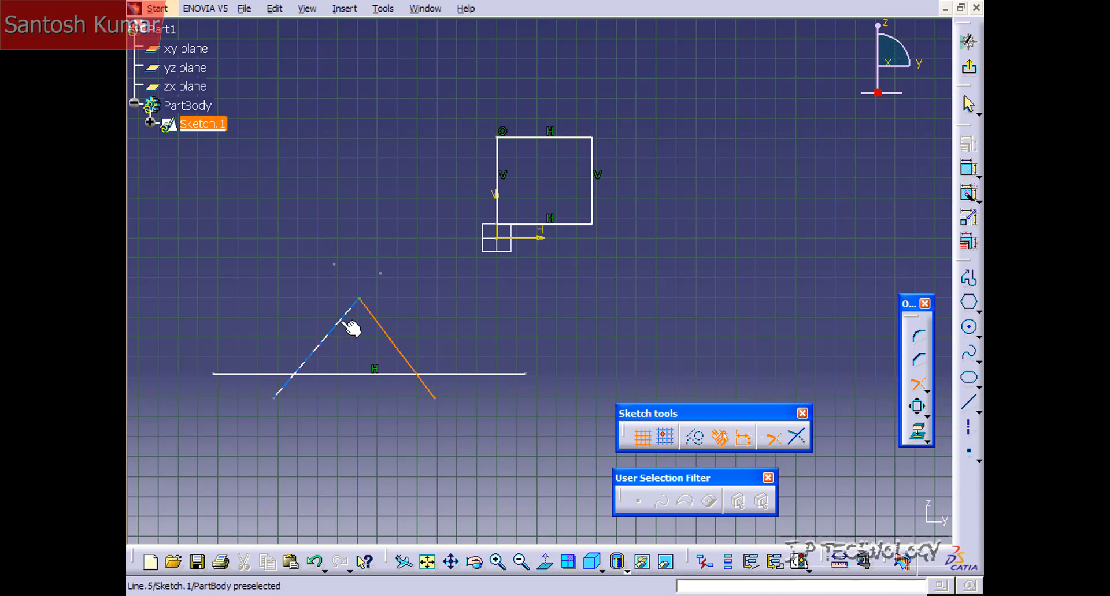
pyautogui.click(382, 276)
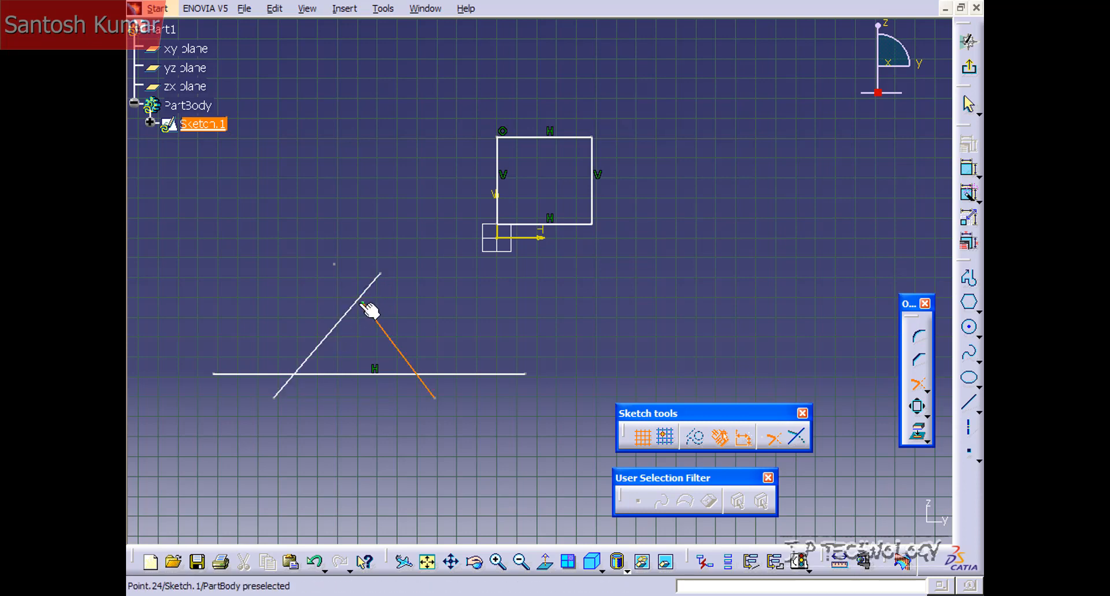
pyautogui.click(371, 308)
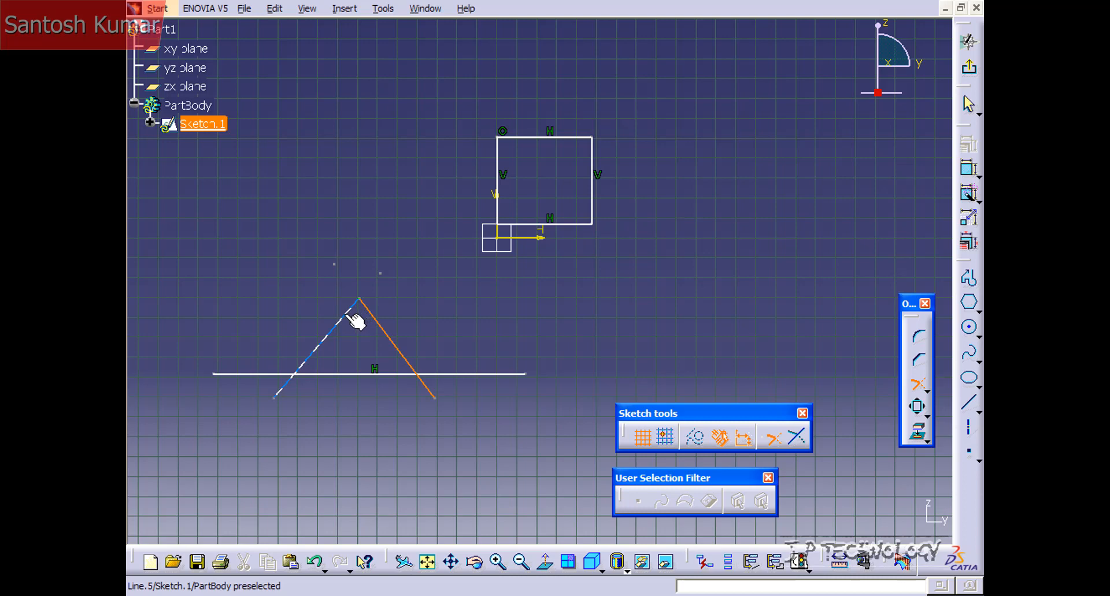
pyautogui.click(349, 315)
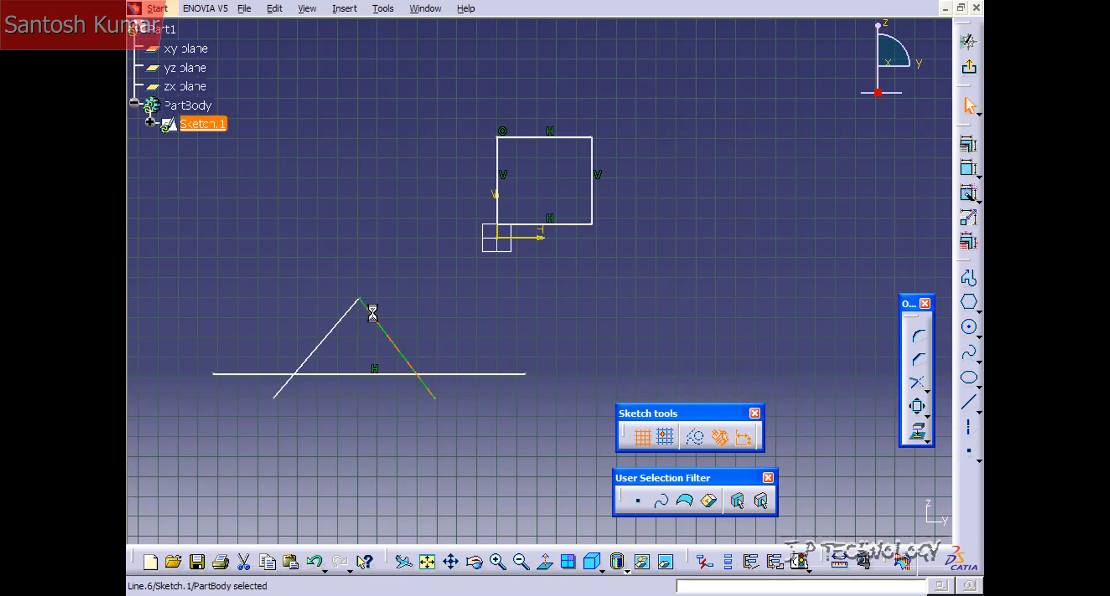
# - Trim the horizontal line and the right slanted line to each other at their intersection, keeping the triangle's sides
pyautogui.moveTo(363, 394)
pyautogui.mouseDown(button='middle')
pyautogui.moveTo(404, 342)
pyautogui.moveTo(389, 283)
pyautogui.moveTo(460, 193)
pyautogui.moveTo(672, 306)
pyautogui.mouseUp(button='middle')
pyautogui.click(917, 383)
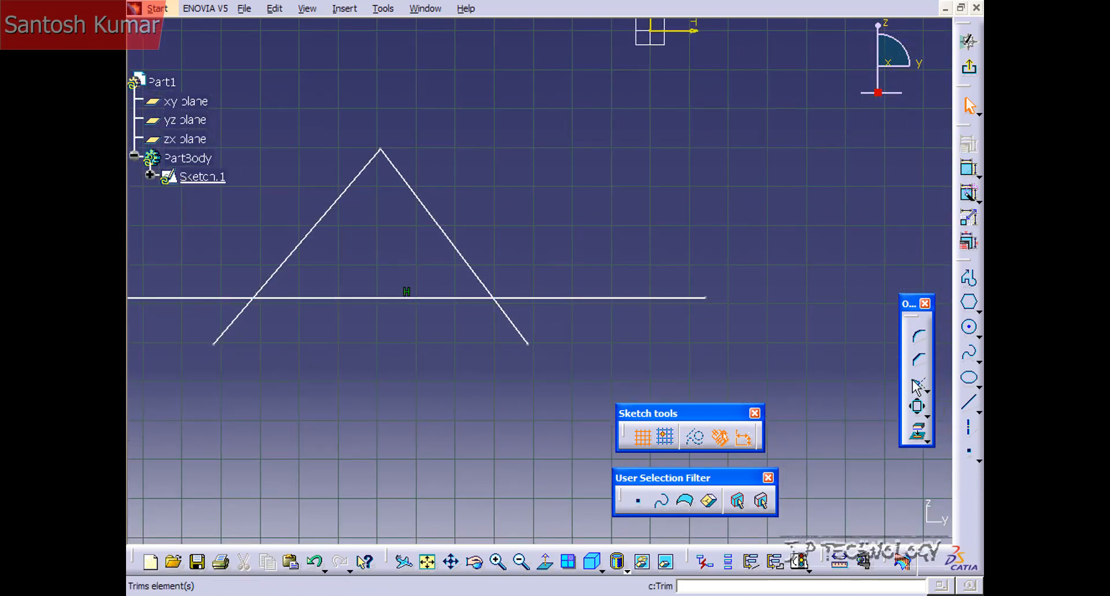
pyautogui.click(469, 299)
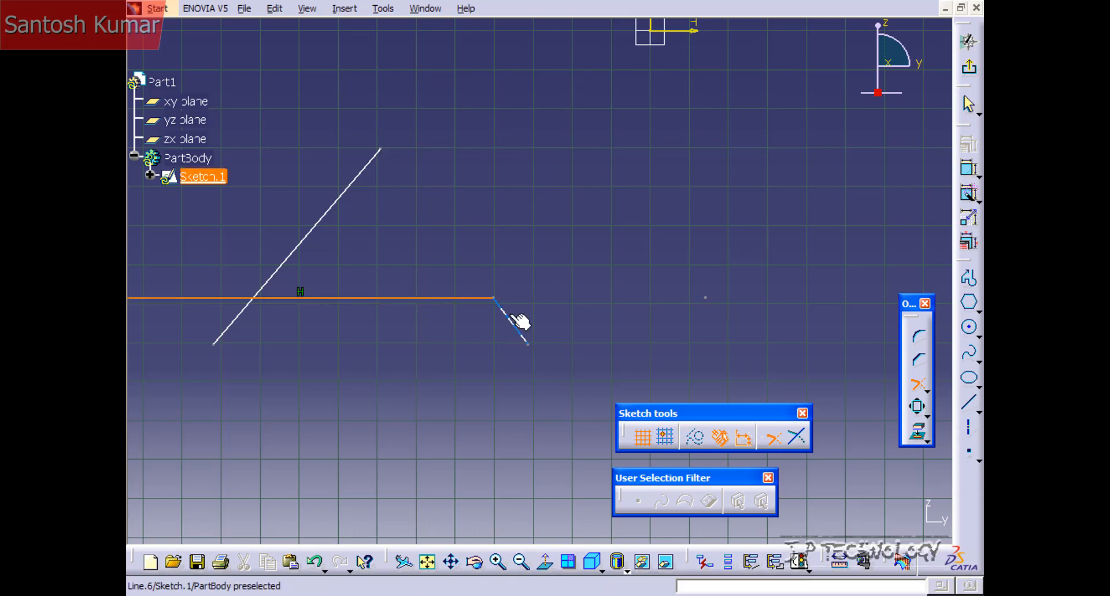
pyautogui.click(496, 291)
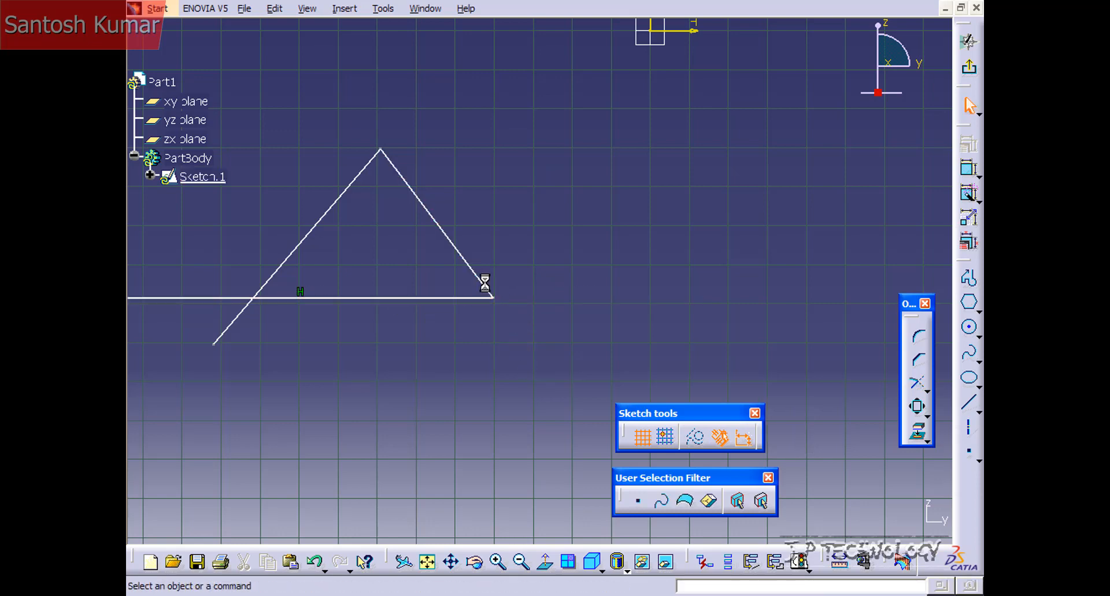
# - Trim the left slanted line and the horizontal line to each other at their intersection to close the triangle
pyautogui.moveTo(401, 275); pyautogui.dragTo(617, 255, button='middle')
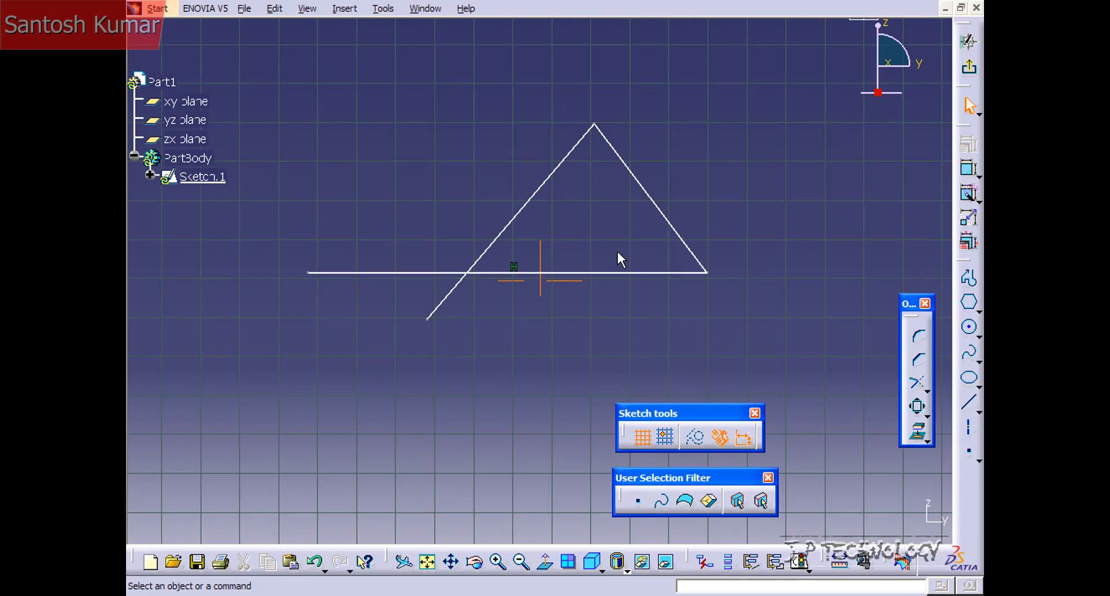
pyautogui.click(918, 384)
pyautogui.click(496, 260)
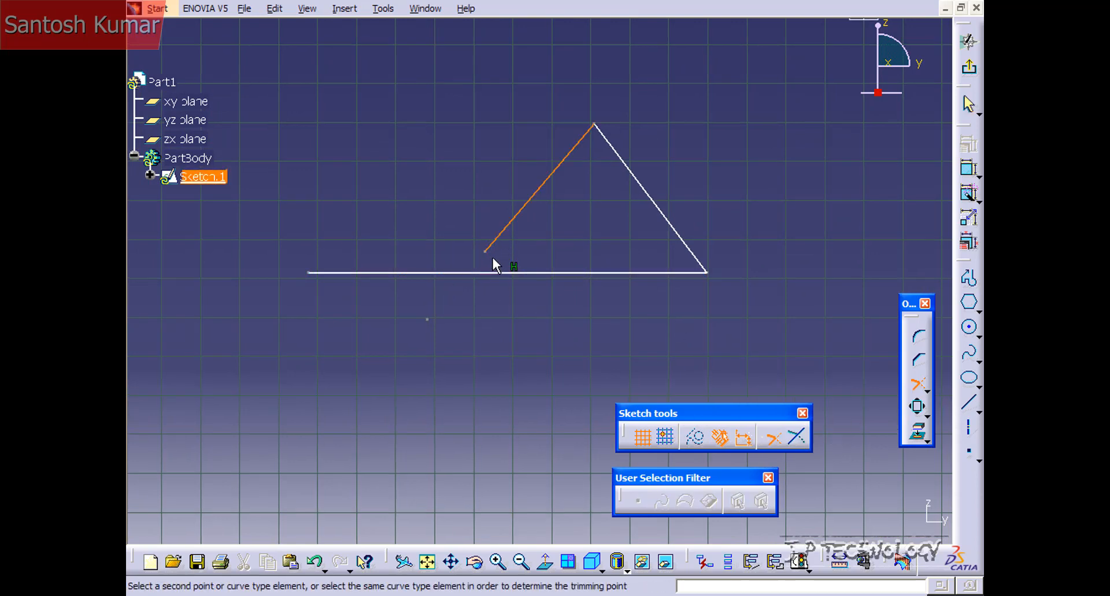
pyautogui.click(491, 275)
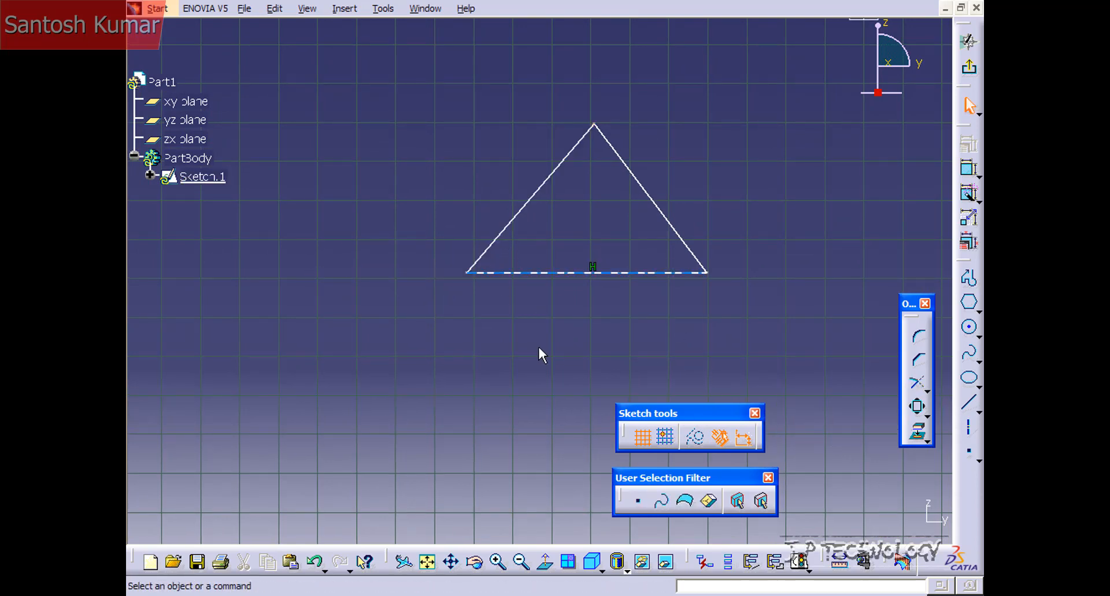
# - Sketch a small circle centred on the triangle's apex so that it crosses both slanted sides
pyautogui.moveTo(540, 355)
pyautogui.mouseDown(button='middle')
pyautogui.moveTo(527, 332)
pyautogui.moveTo(523, 393)
pyautogui.moveTo(463, 347)
pyautogui.moveTo(572, 240)
pyautogui.moveTo(569, 262)
pyautogui.moveTo(508, 321)
pyautogui.mouseUp(button='middle')
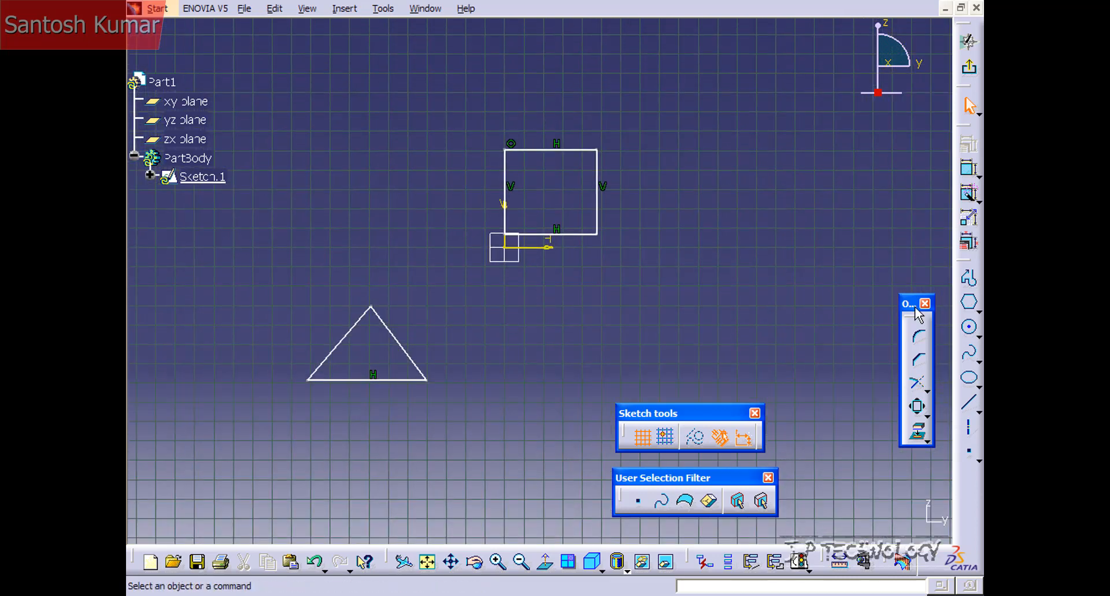
pyautogui.click(969, 329)
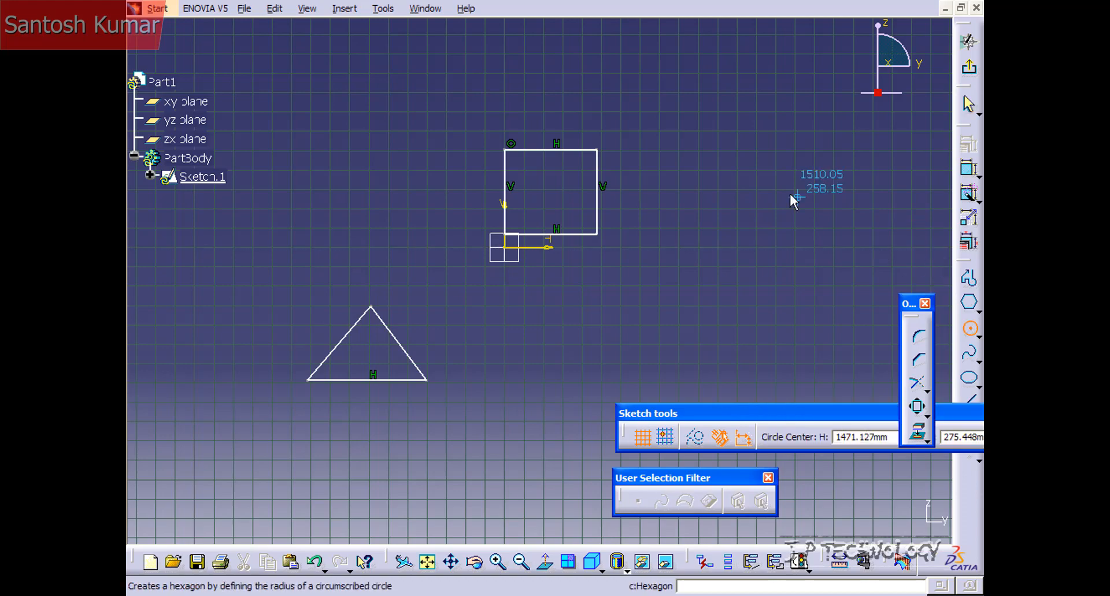
pyautogui.moveTo(792, 199)
pyautogui.mouseDown(button='middle')
pyautogui.moveTo(639, 186)
pyautogui.moveTo(528, 223)
pyautogui.moveTo(529, 295)
pyautogui.moveTo(534, 192)
pyautogui.moveTo(582, 234)
pyautogui.moveTo(666, 103)
pyautogui.mouseUp(button='middle')
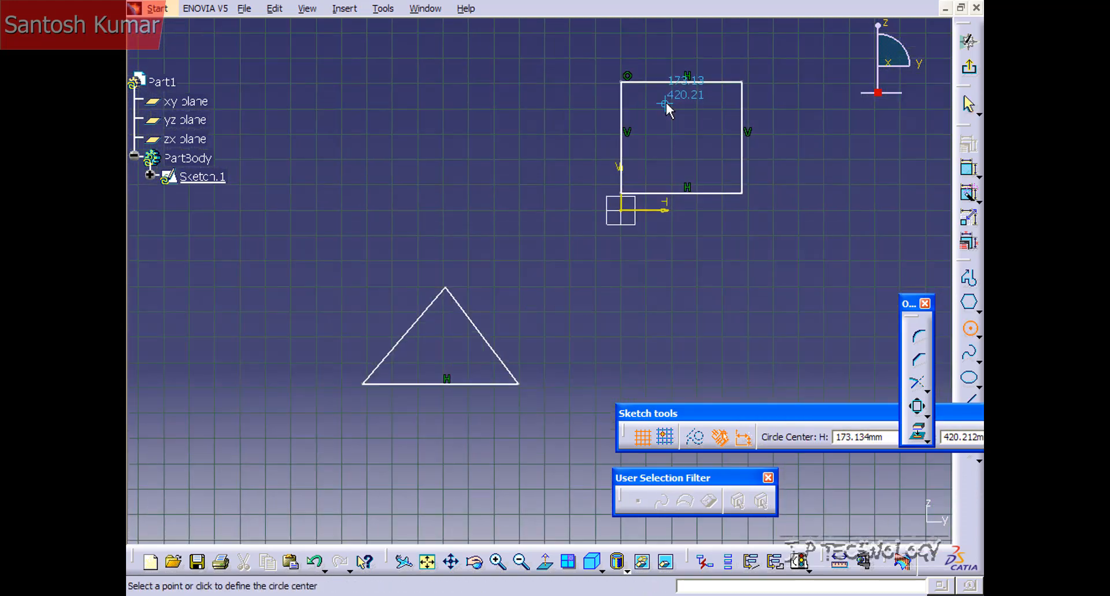
pyautogui.click(446, 289)
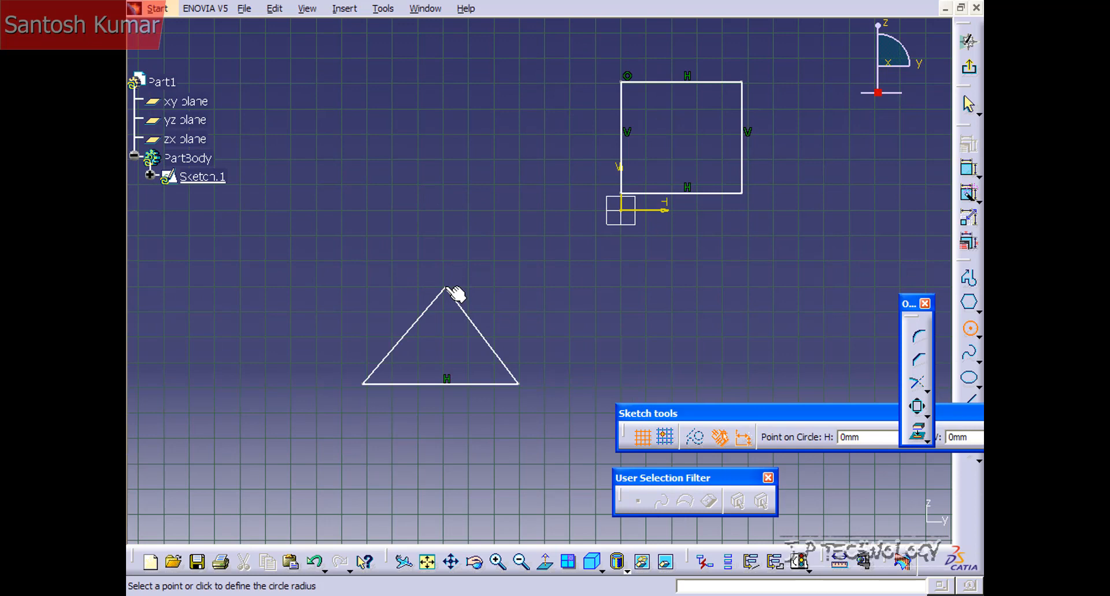
pyautogui.click(479, 318)
pyautogui.moveTo(515, 317); pyautogui.dragTo(567, 223, button='middle')
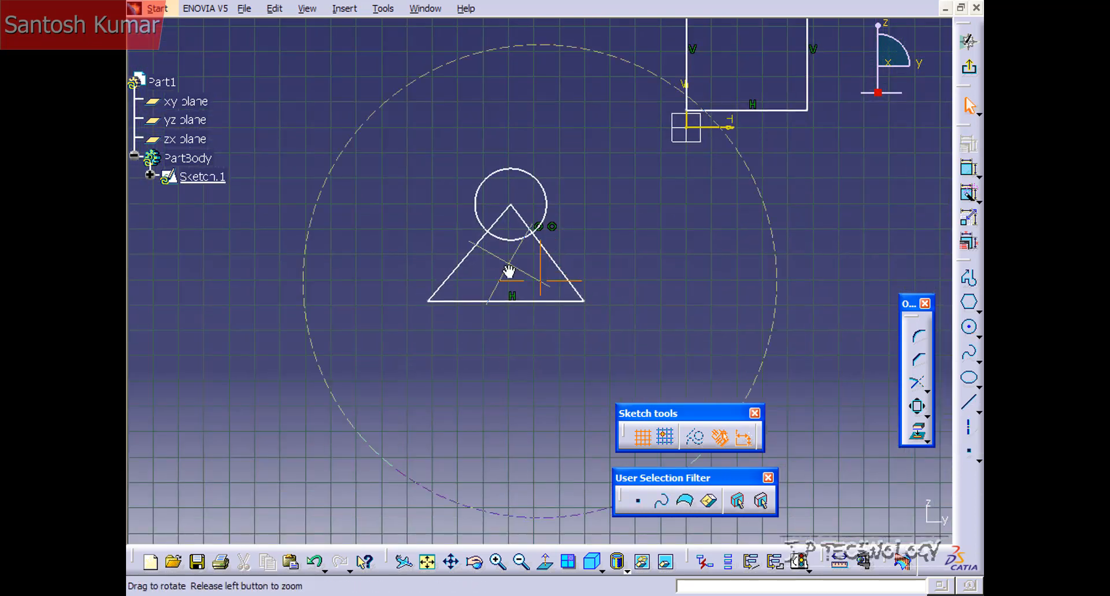
# - Trim the triangle's left slanted side and the circle to each other, keeping the line's lower portion and the circle's upper arc
pyautogui.moveTo(508, 272)
pyautogui.mouseDown(button='middle')
pyautogui.moveTo(527, 228)
pyautogui.moveTo(557, 270)
pyautogui.mouseUp(button='middle')
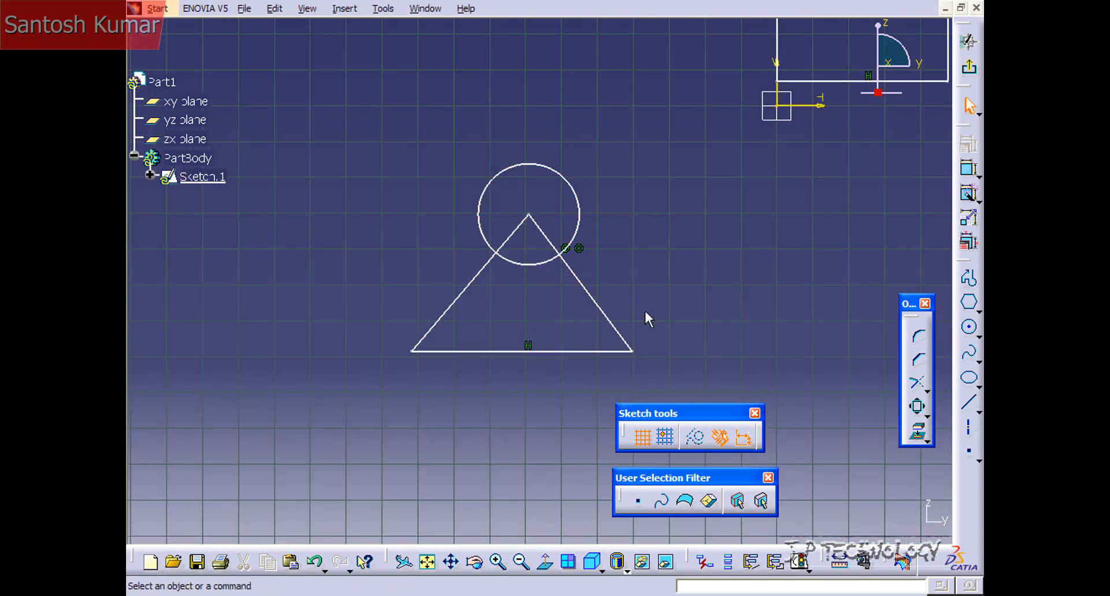
pyautogui.click(918, 384)
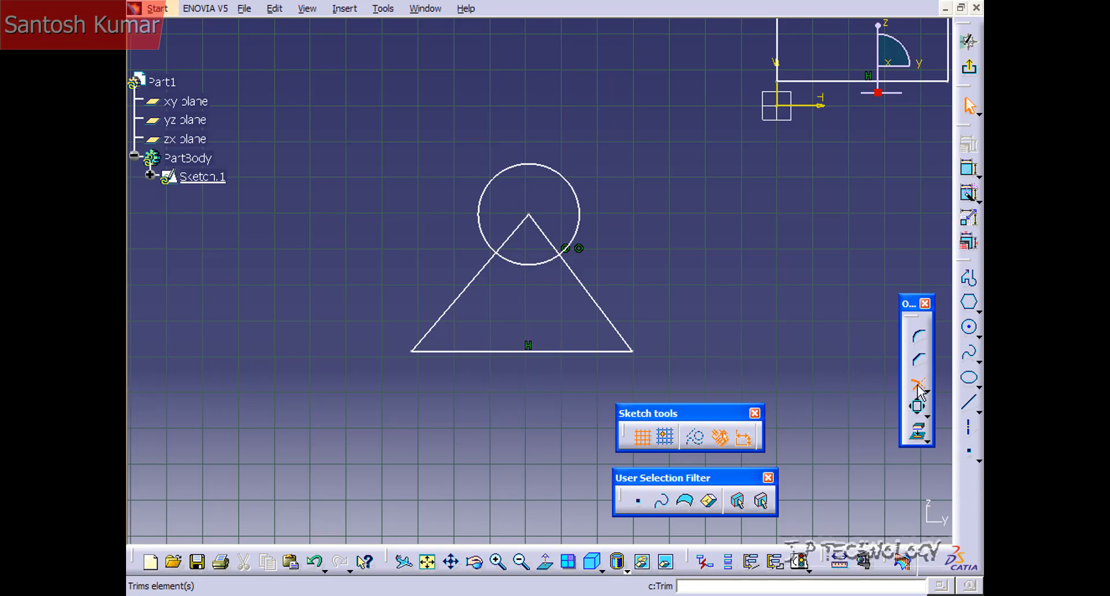
pyautogui.click(487, 264)
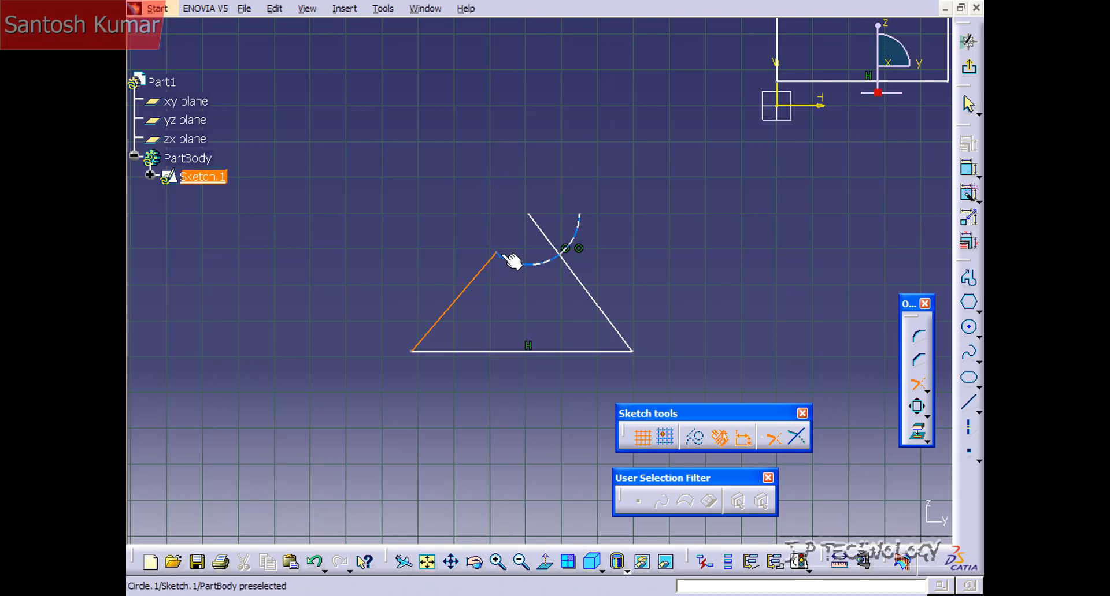
pyautogui.click(491, 248)
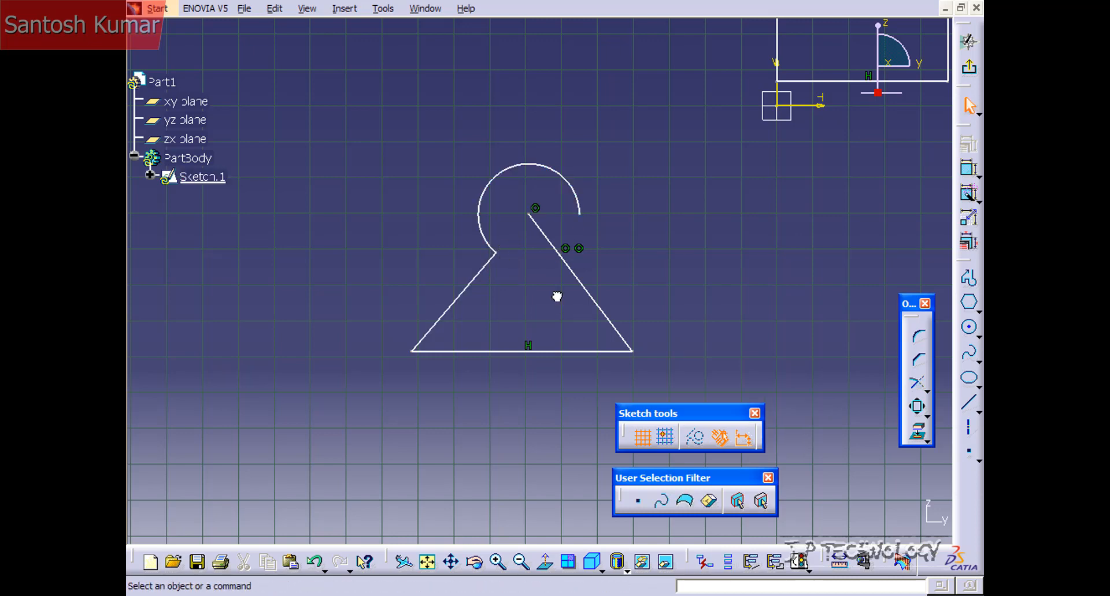
# - Trim the arc's open end and the triangle's right slanted side to each other, keeping the line's lower portion to close the keyhole-shaped profile
pyautogui.click(920, 388)
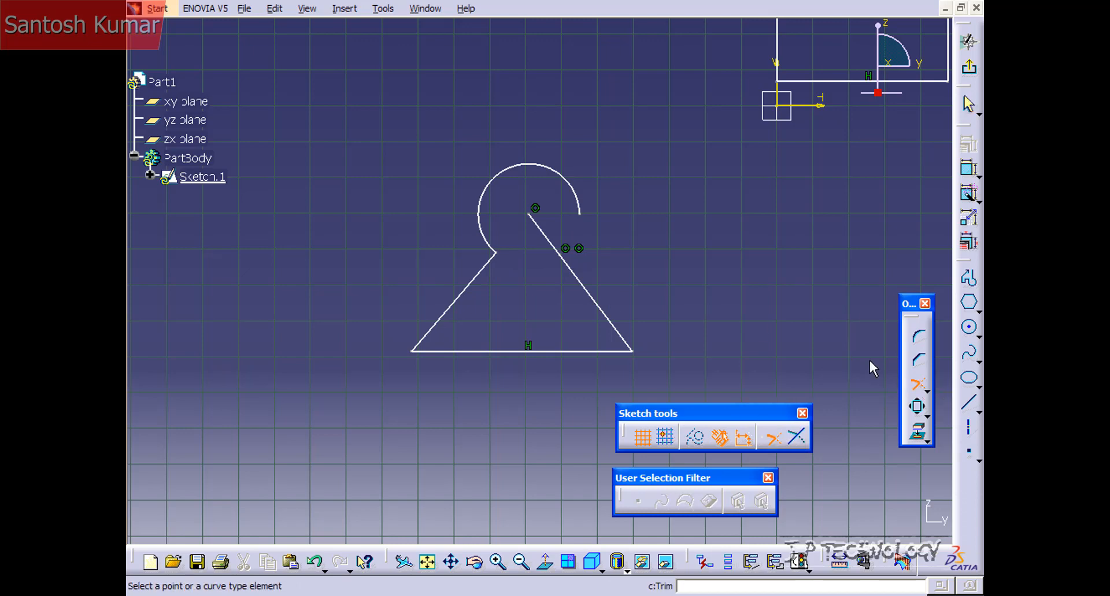
pyautogui.click(584, 207)
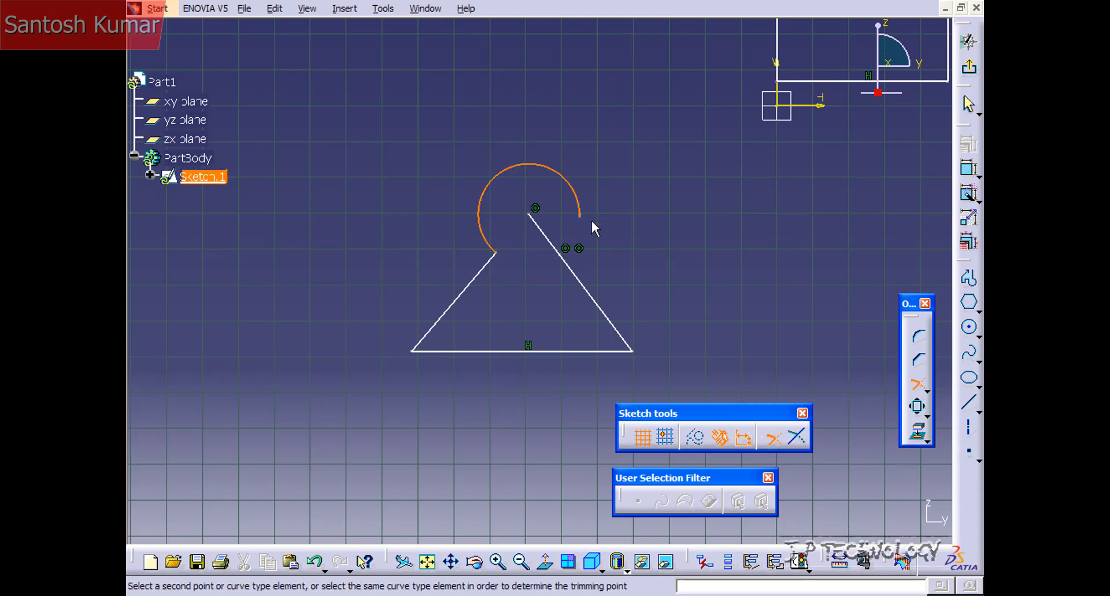
pyautogui.click(572, 266)
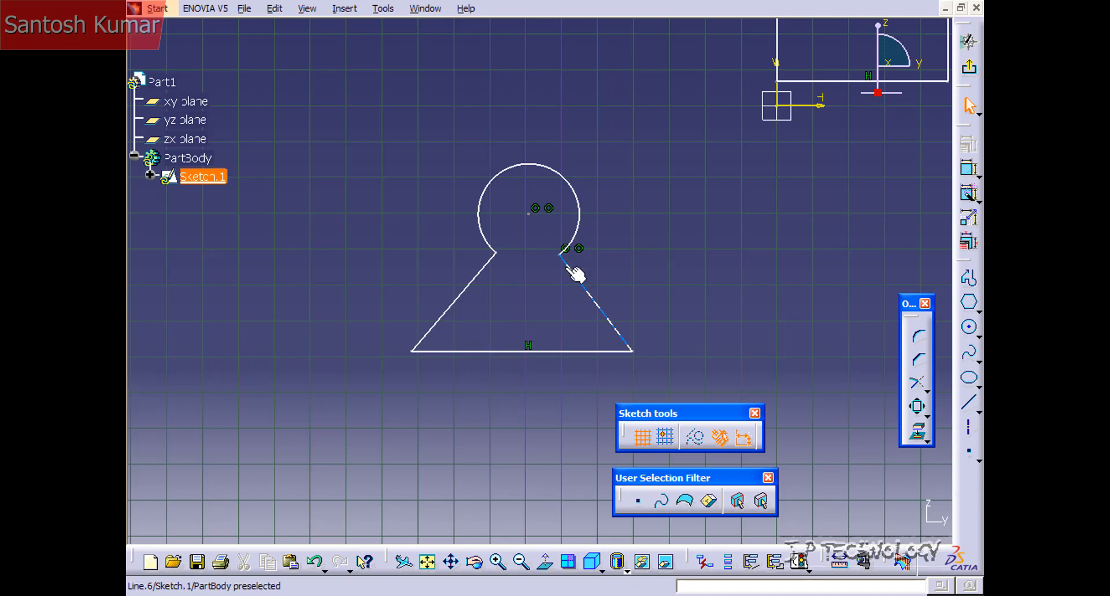
pyautogui.click(575, 272)
pyautogui.moveTo(647, 237)
pyautogui.mouseDown(button='middle')
pyautogui.moveTo(649, 294)
pyautogui.moveTo(614, 312)
pyautogui.moveTo(612, 327)
pyautogui.moveTo(608, 315)
pyautogui.mouseUp(button='middle')
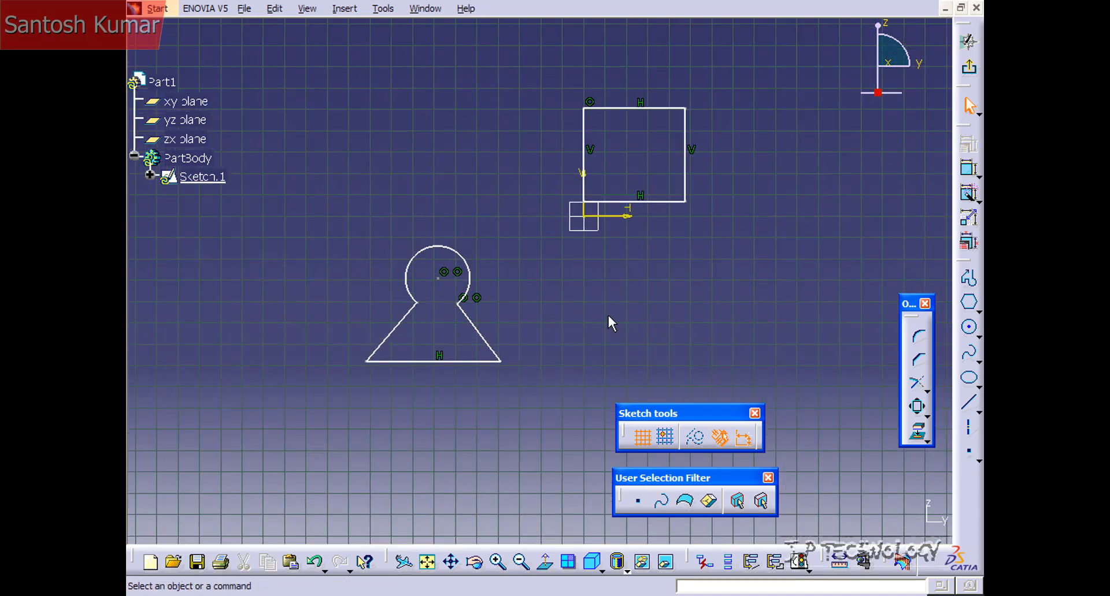